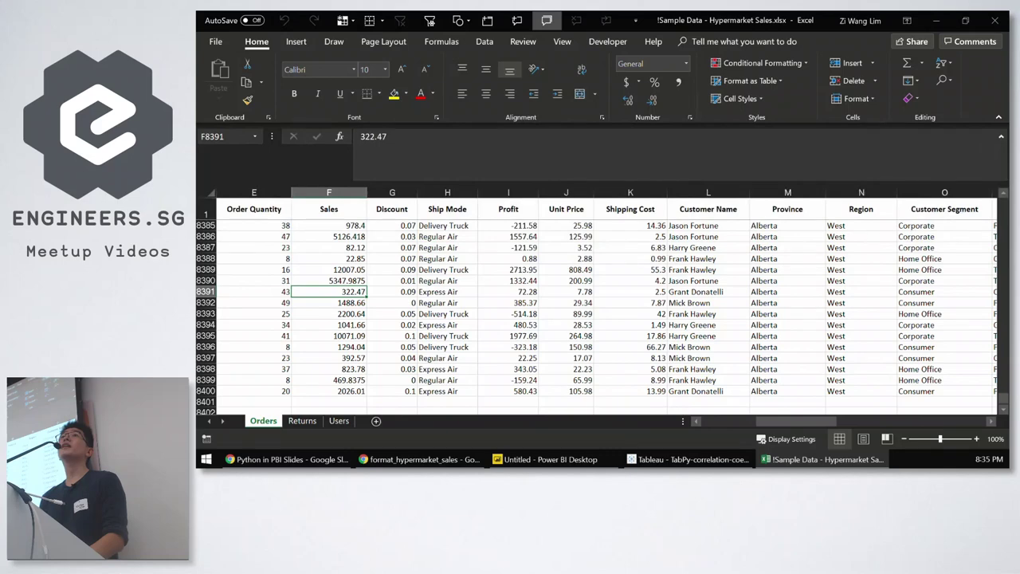
- Collapse the Excel ribbon to enlarge the sheet and select the Order ID cell in row 8386
double_click(263, 42)
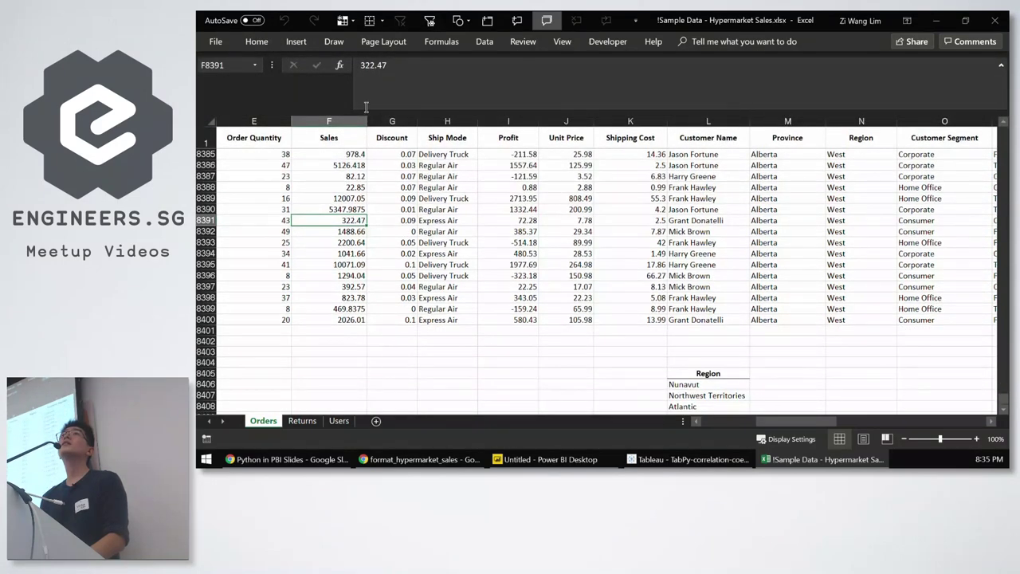
left_click_drag(366, 110, 372, 57)
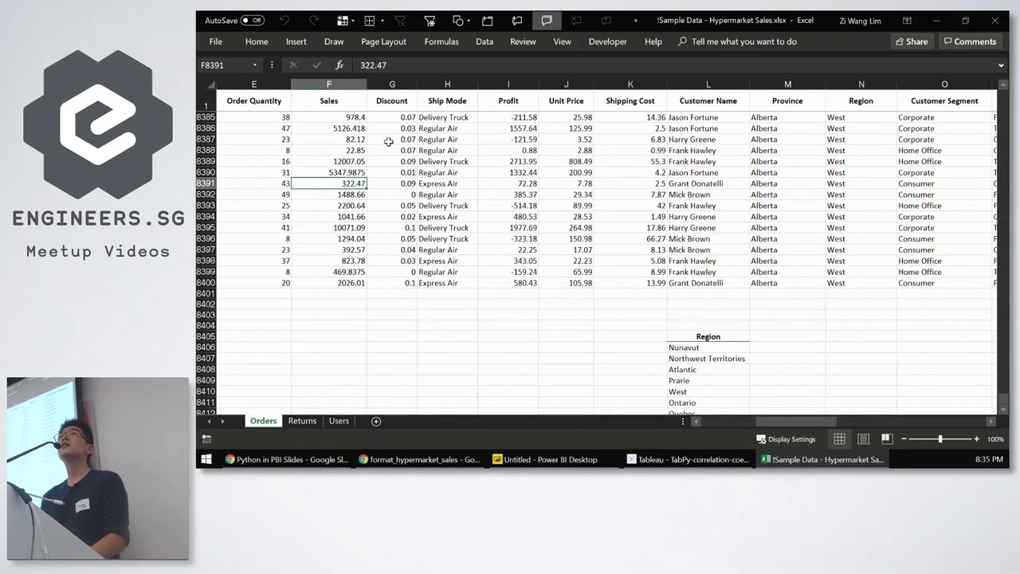
left_click(389, 140)
scroll(389, 143, "up", 3)
scroll(387, 141, "left", 5)
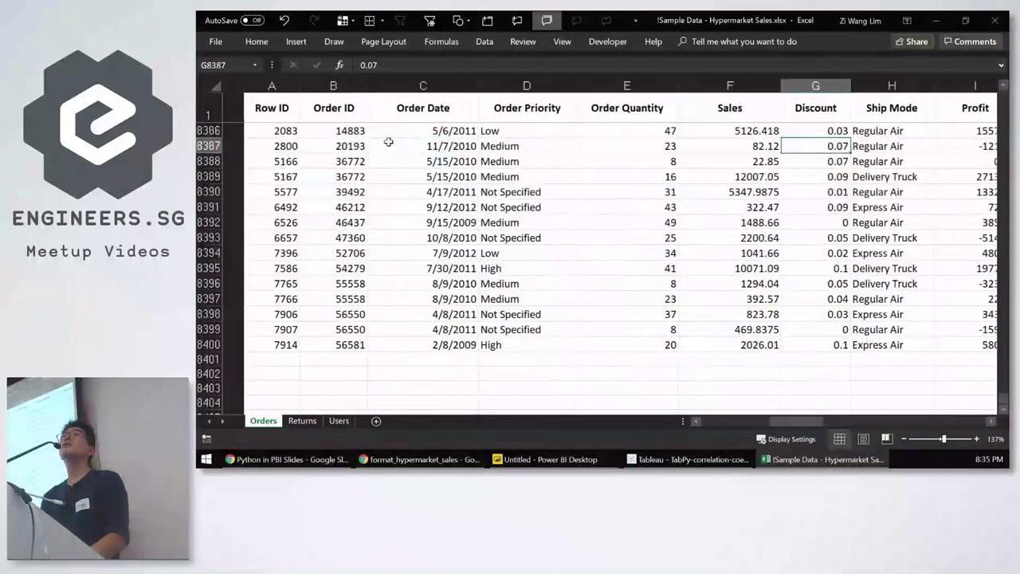
left_click(321, 130)
- Step across row 8386 from Order Priority through Product Container and past the data columns
key("Right")
key("Right")
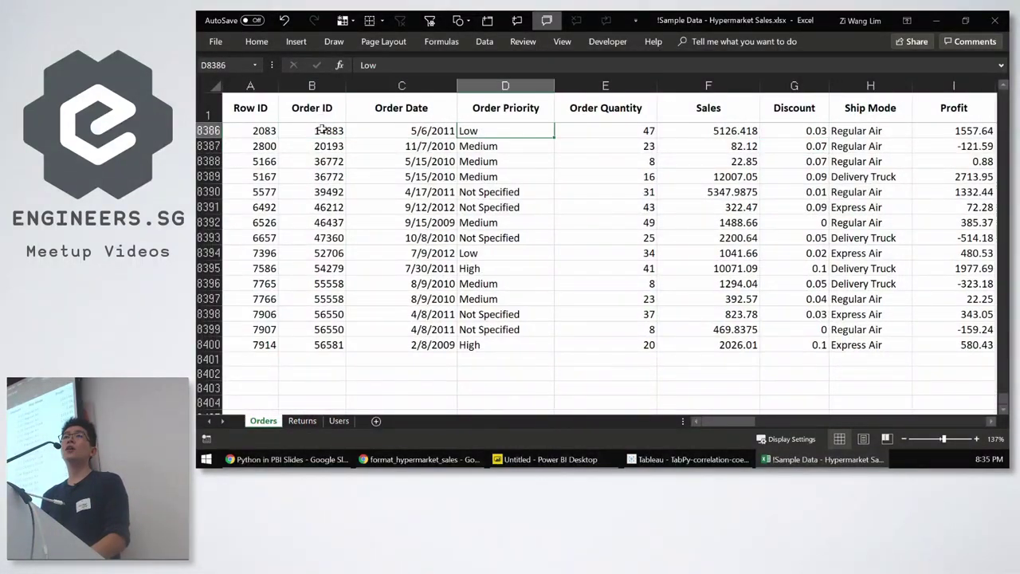
key("Right")
key("Right")
key("Right")
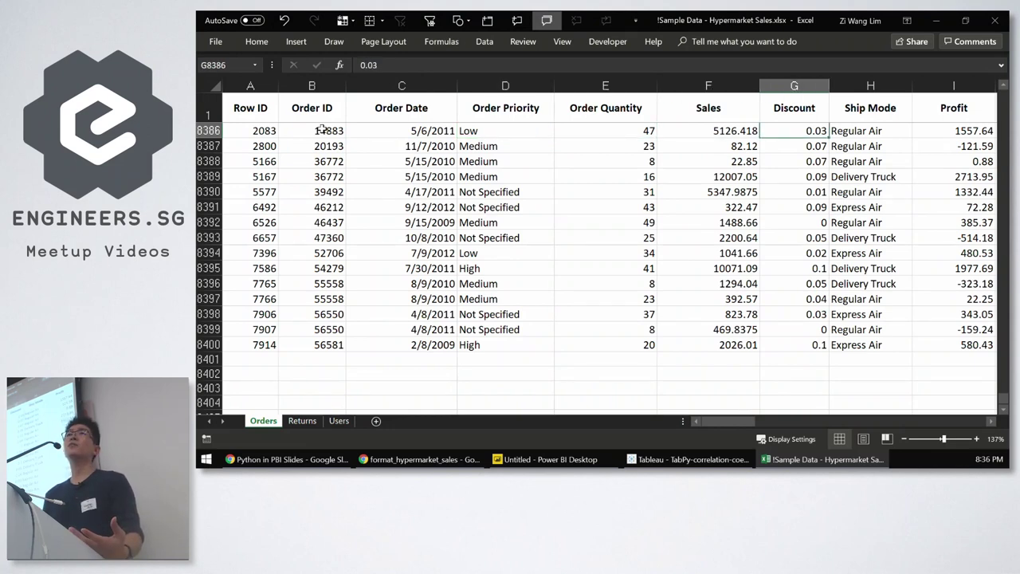
key("Right")
key("Right")
key("Right")
key("Right")
key("Right")
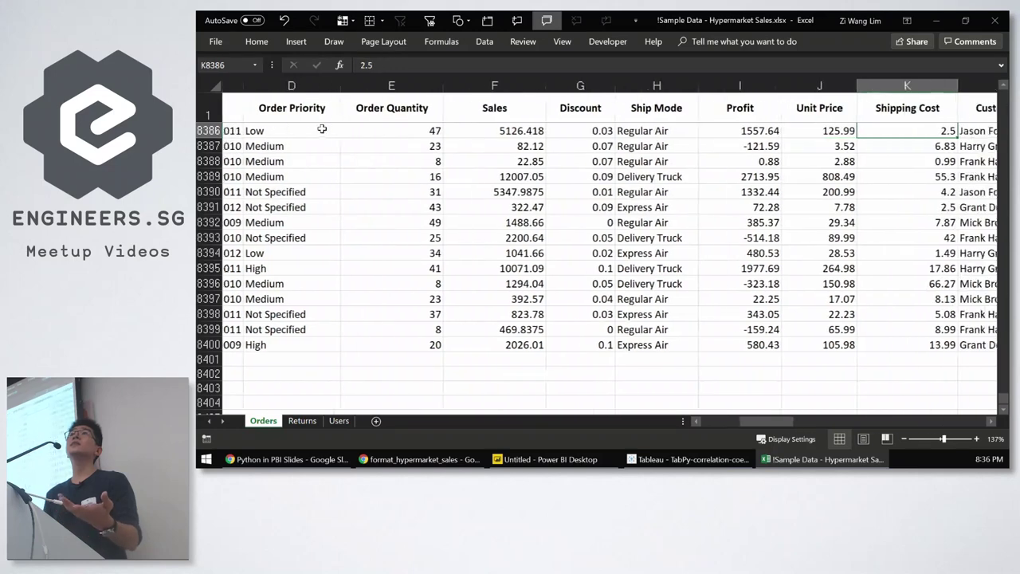
key("Right")
key("Right")
key("Right")
key("Right")
key("Right")
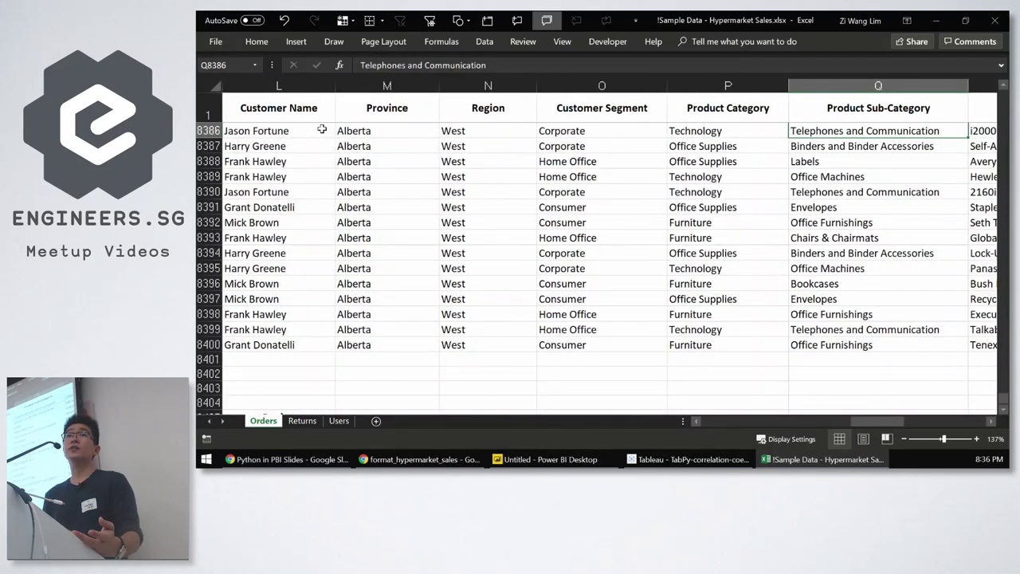
key("Right")
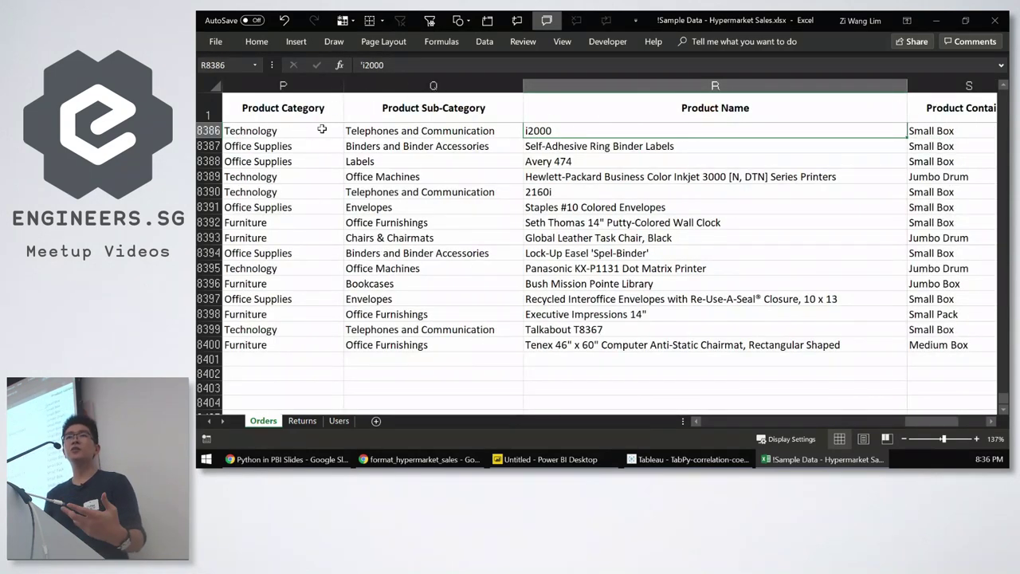
key("Right")
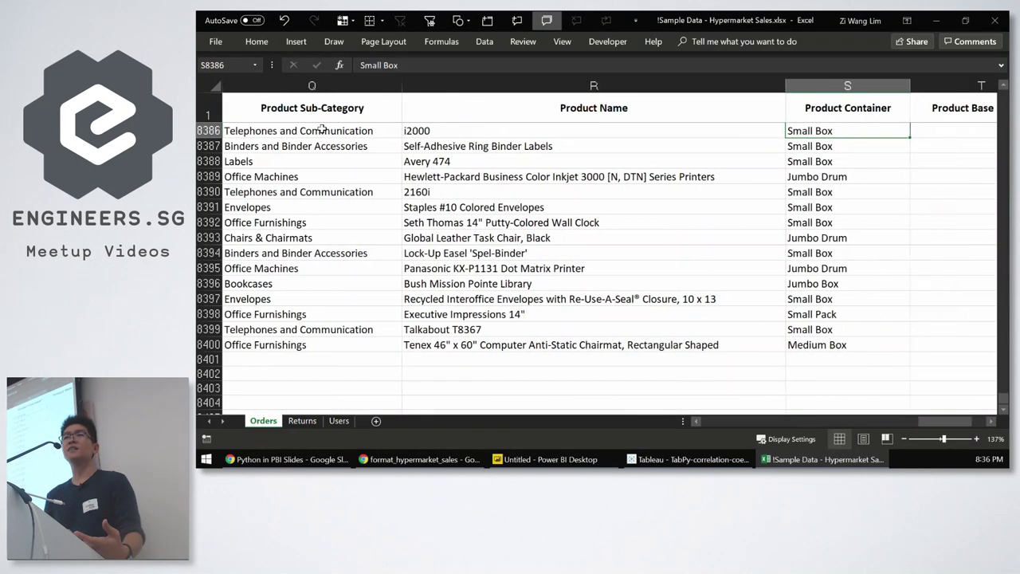
key("Right")
key("Right")
key("Right")
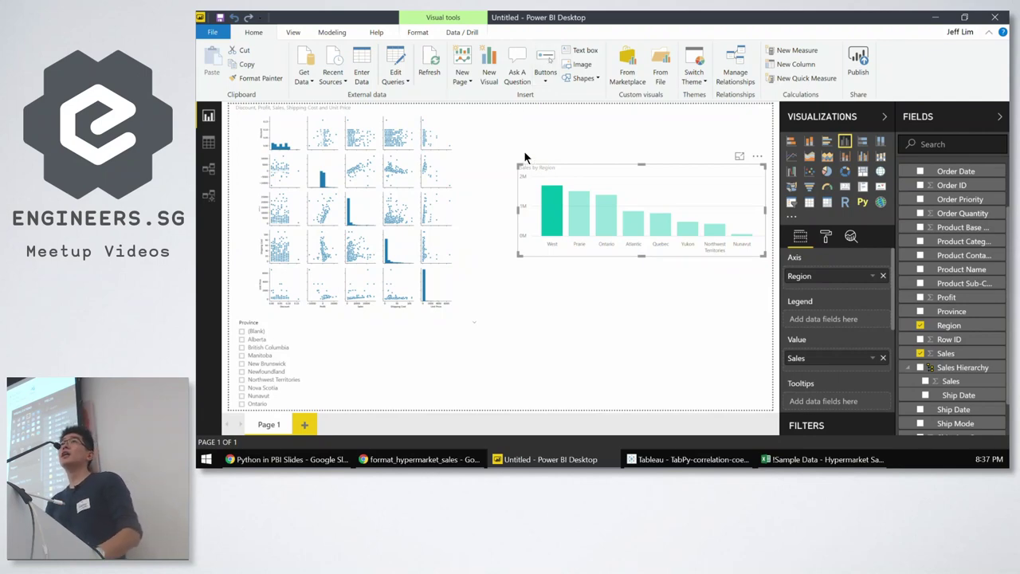
- Deselect the Sales by Region chart by clicking an empty spot on the canvas
left_click(496, 199)
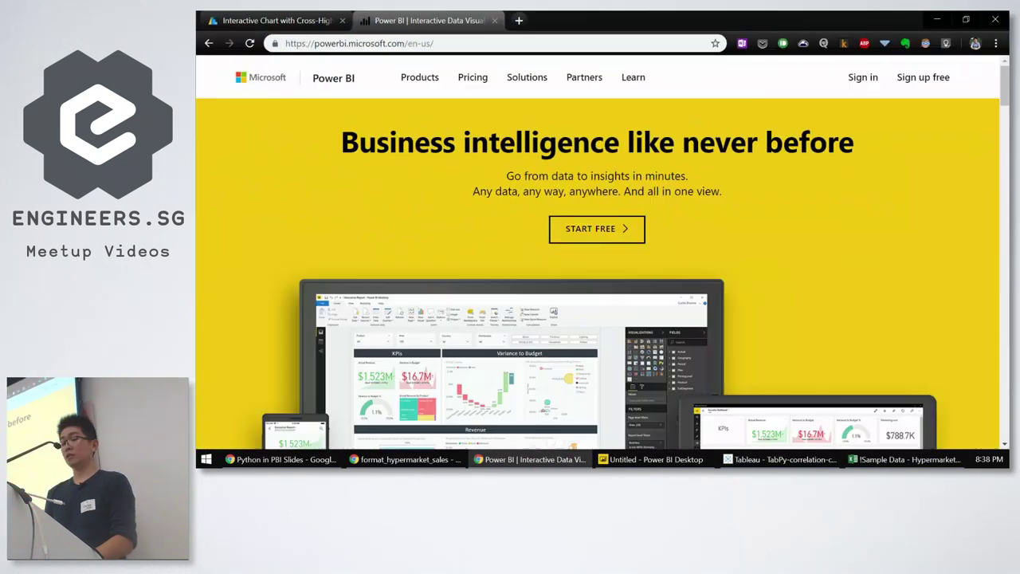
- Load the powerbi website in Chrome, choose Sign in, then leave the browser for Power BI Desktop
key("ctrl+l")
type("power")
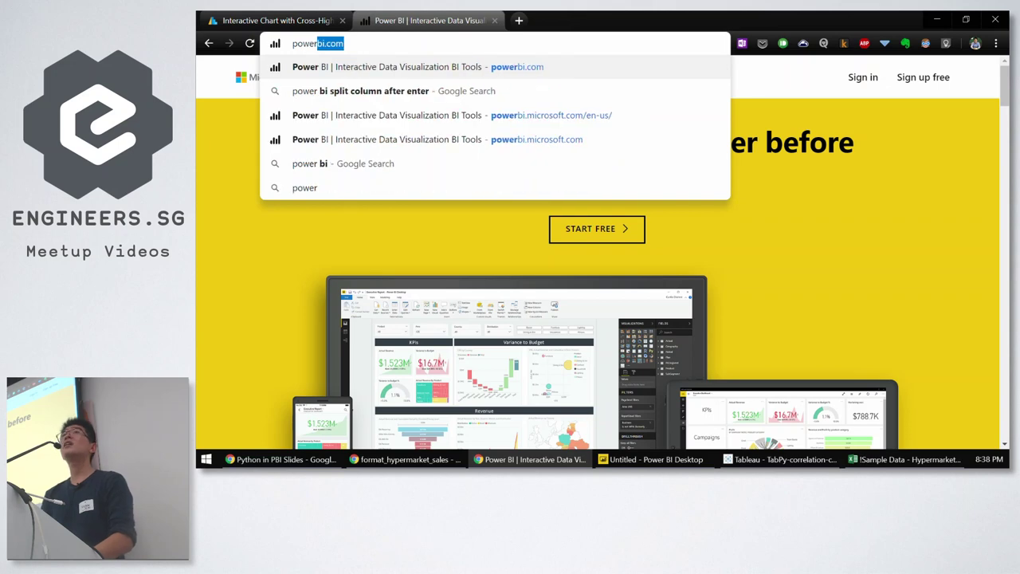
type("bi")
key("Return")
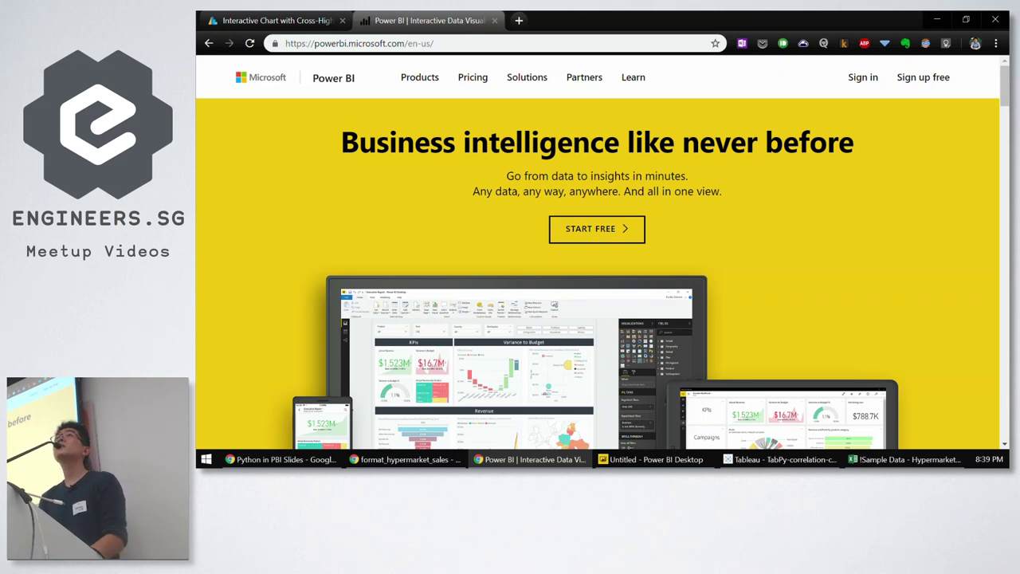
left_click(860, 73)
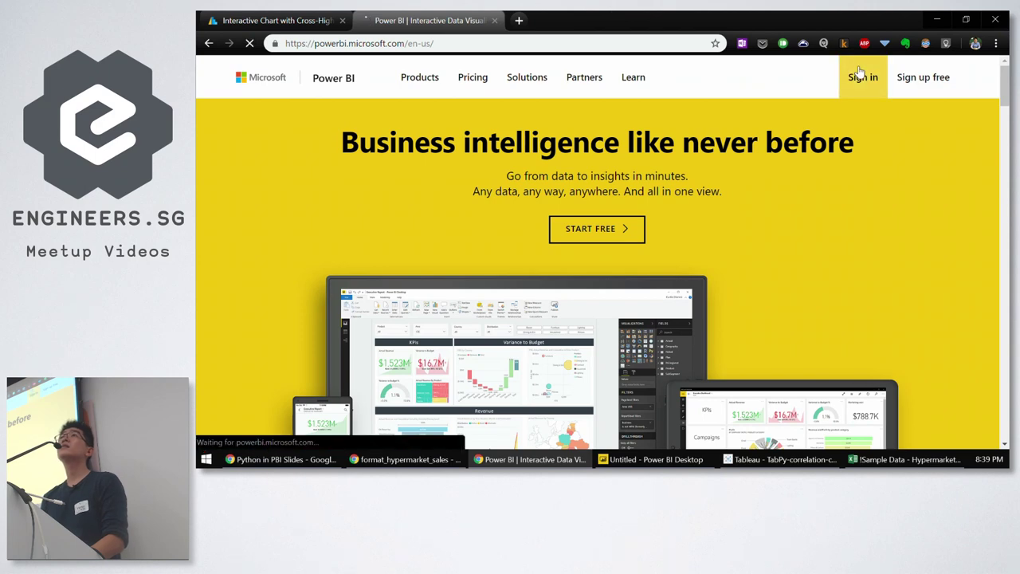
key("alt+F4")
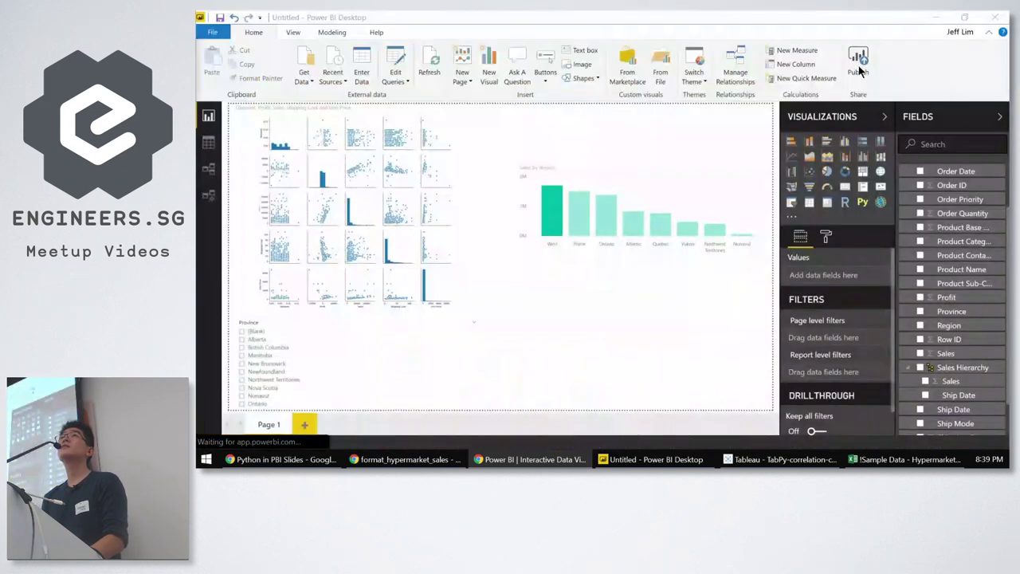